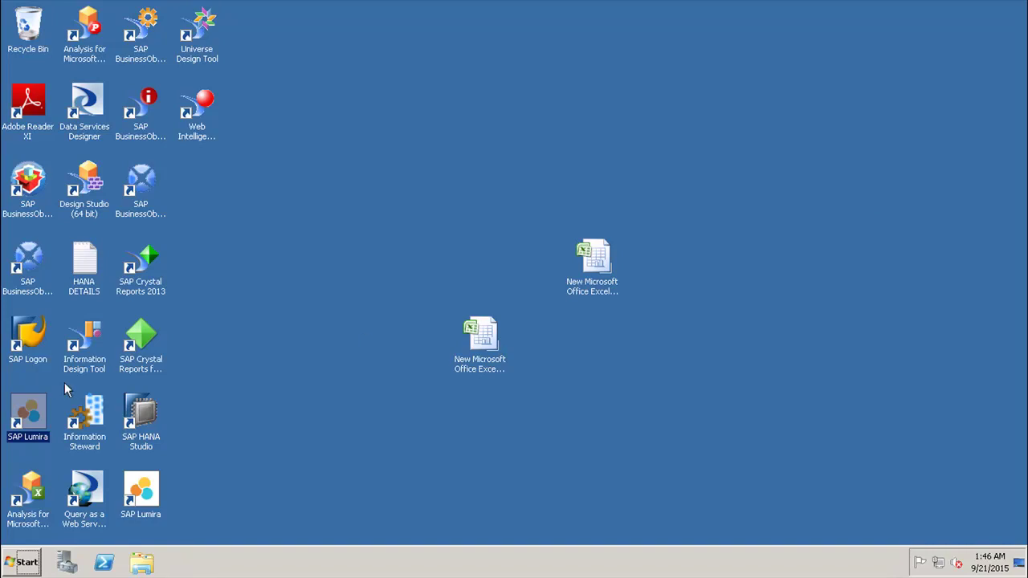
Step: Launch SAP Lumira and start a new dataset from the File menu
double_click(36, 407)
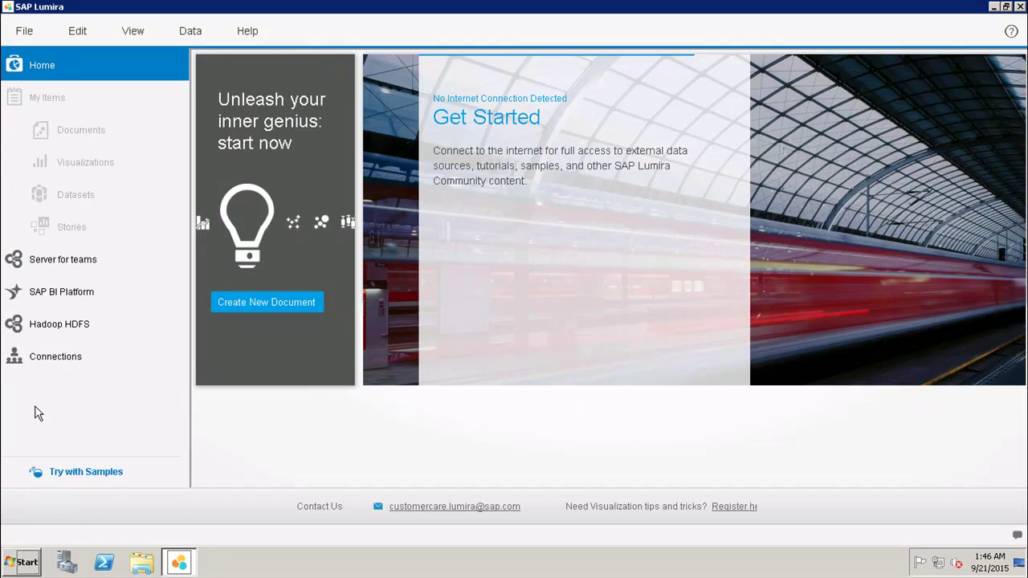
left_click(25, 32)
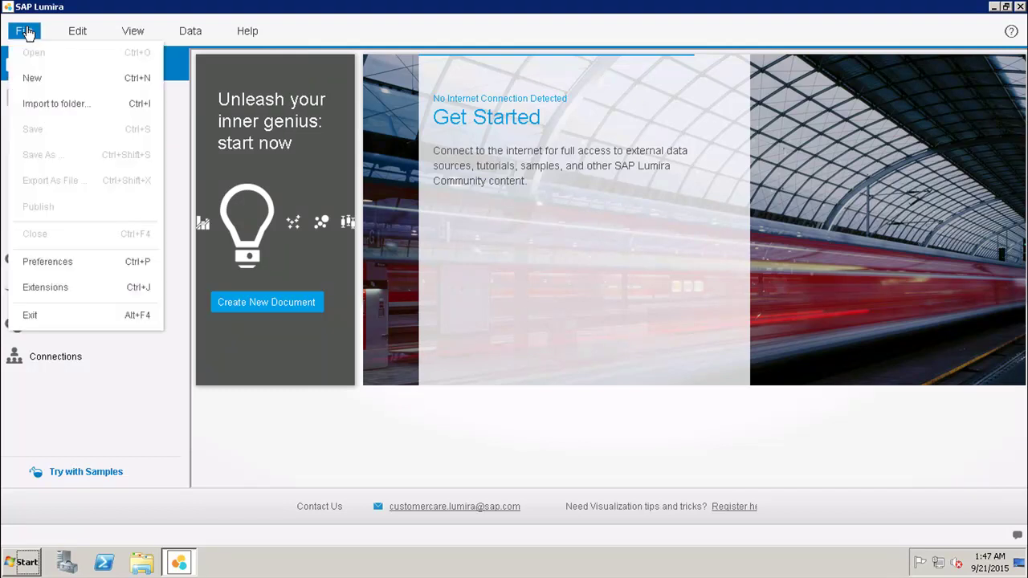
left_click(68, 79)
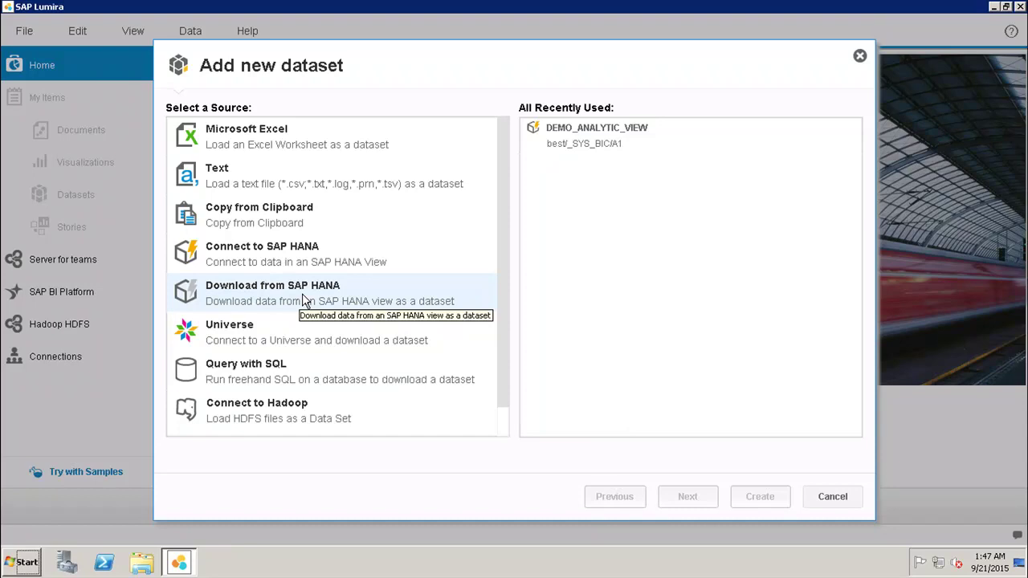
Step: Choose Connect to SAP HANA as the new dataset's source and continue
left_click(291, 255)
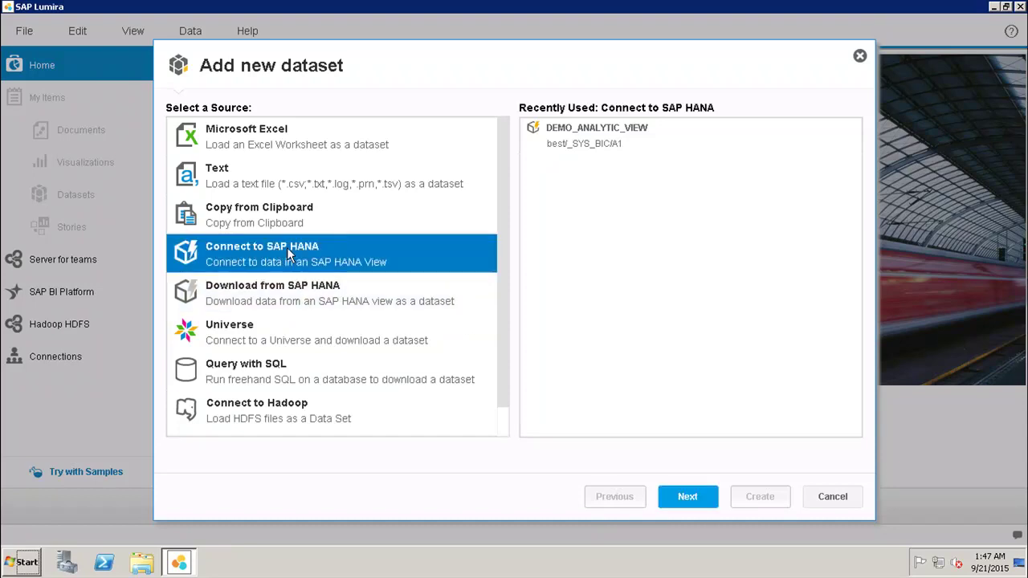
left_click(695, 504)
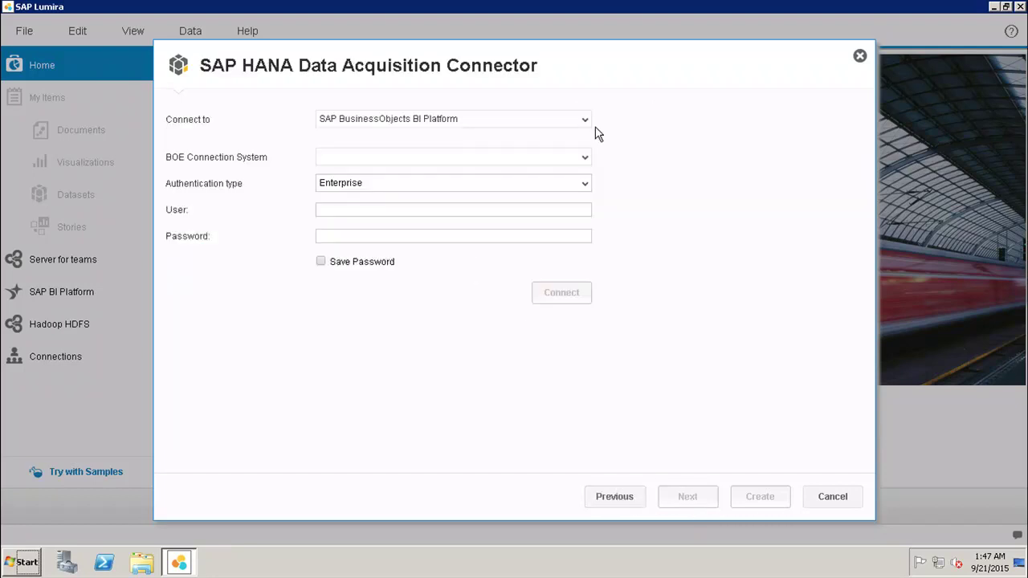
Step: Connect directly to HANA server 'best', instance 03, with the password saved
left_click(587, 124)
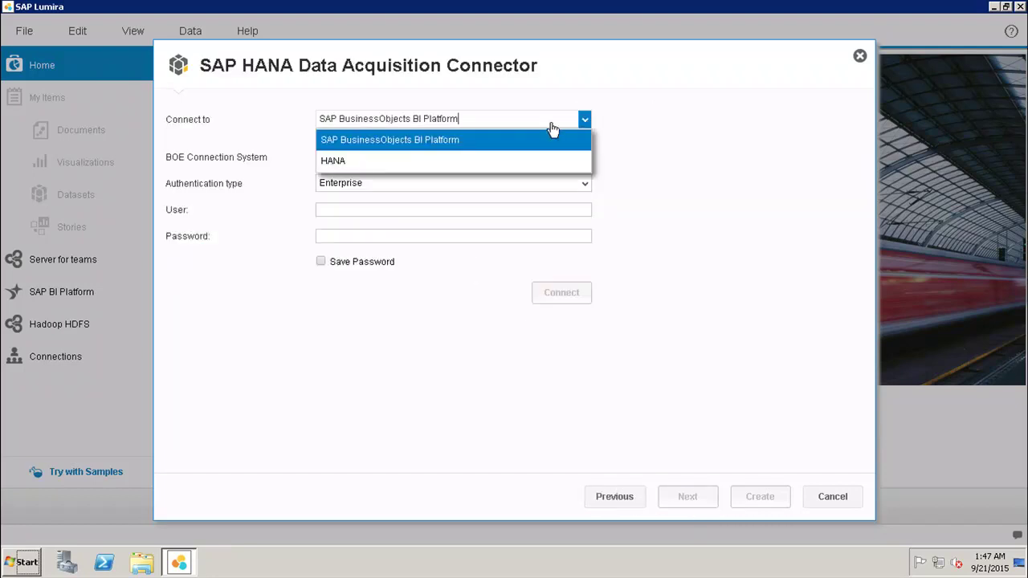
left_click(462, 163)
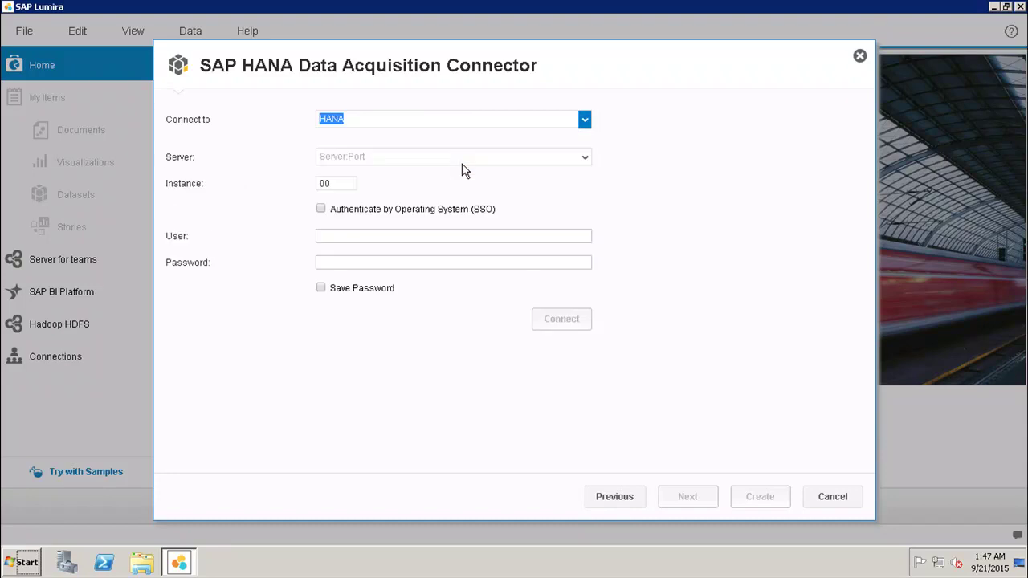
left_click(455, 157)
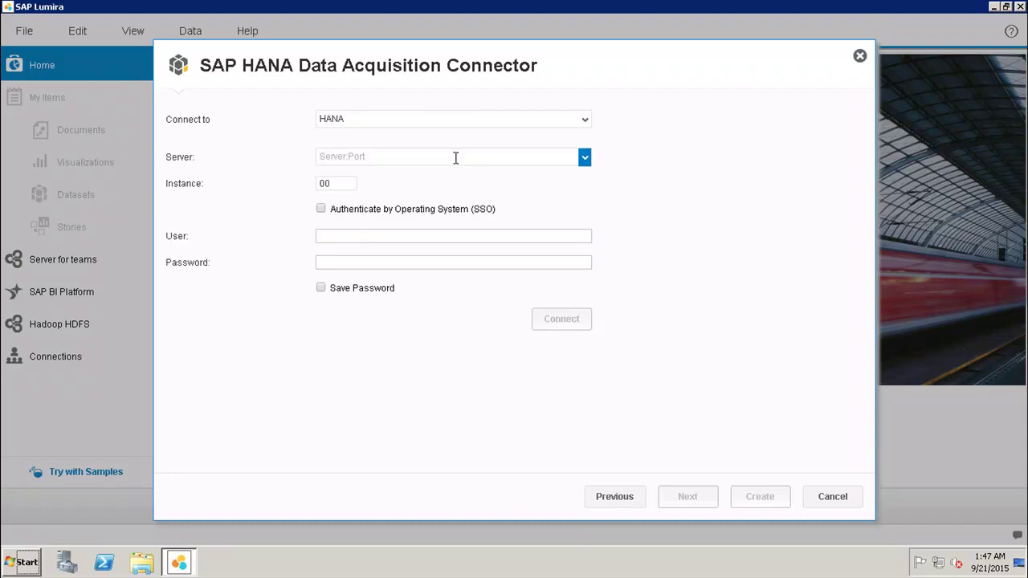
type("best")
double_click(352, 183)
type("03")
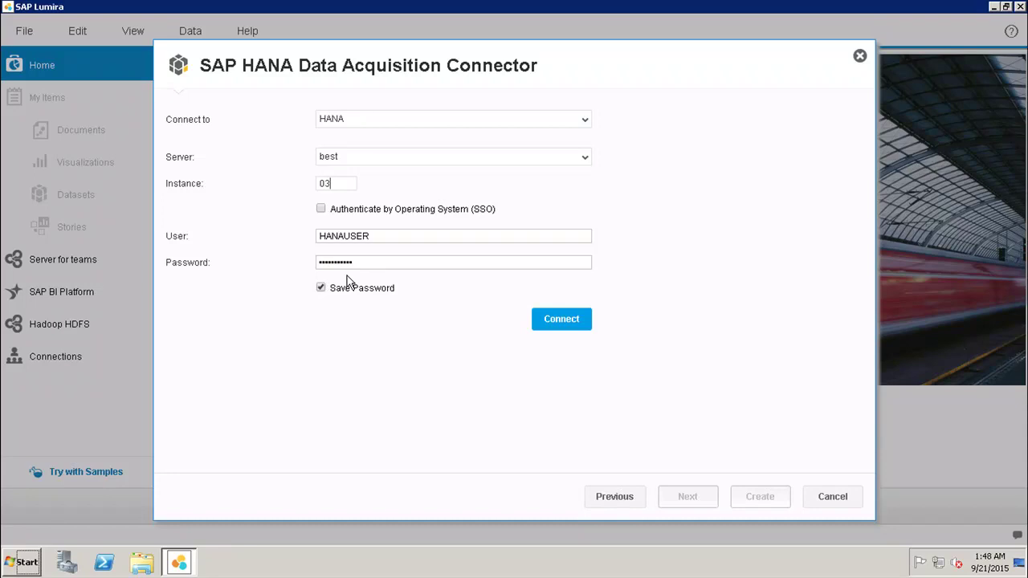
left_click(558, 322)
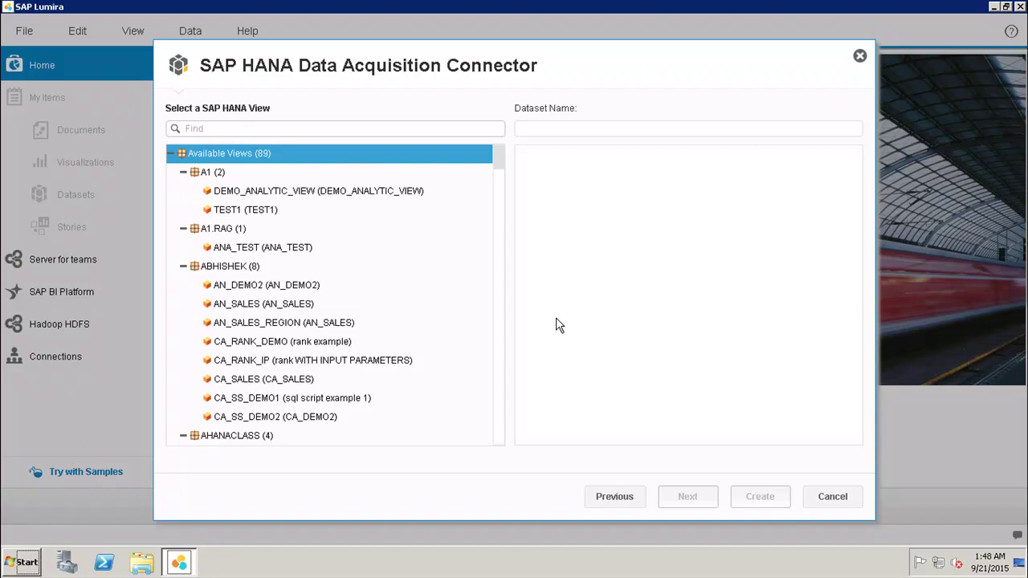
Step: Select DEMO_ANALYTIC_VIEW under A1 from the available HANA views and continue
left_click(414, 128)
left_click(414, 129)
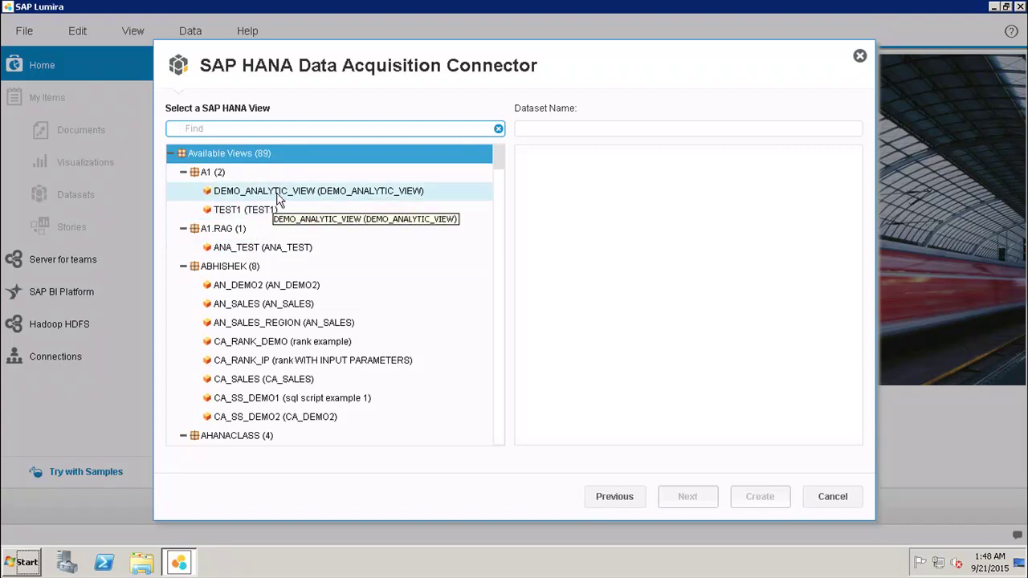
left_click(277, 191)
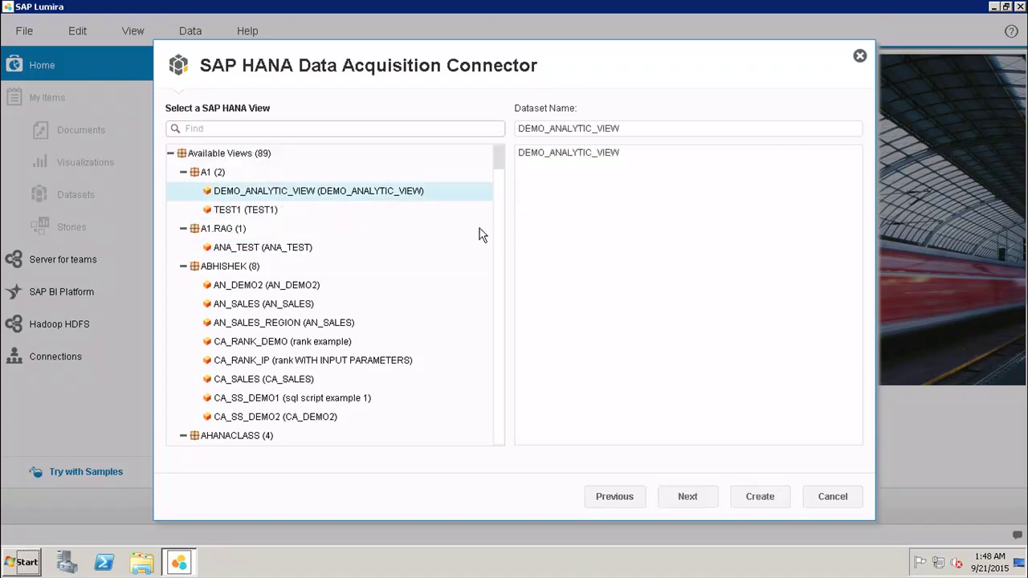
left_click(692, 496)
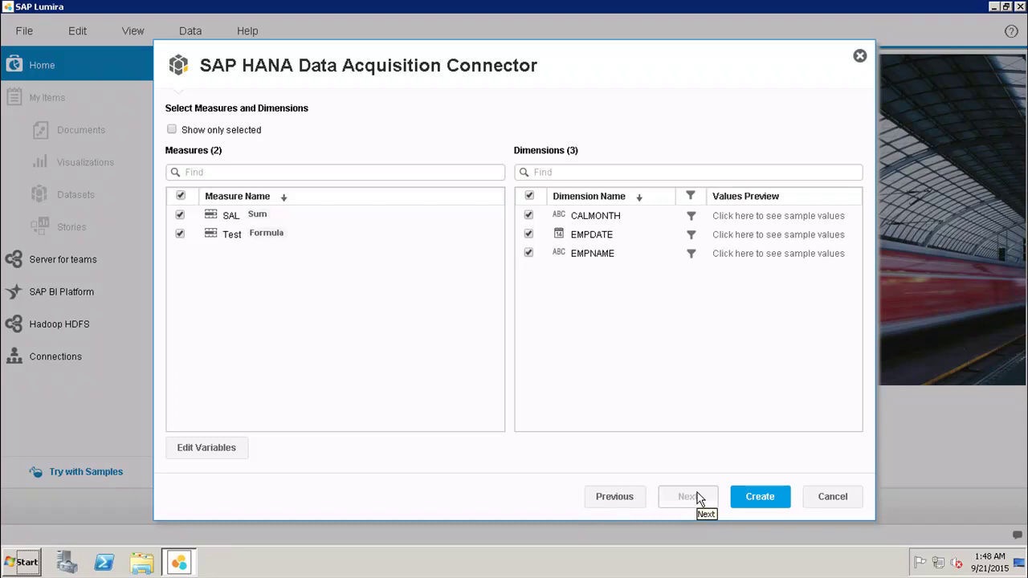
Step: Untick the Test measure, keep SAL, CALMONTH, EMPDATE and EMPNAME, and create the dataset
left_click(245, 215)
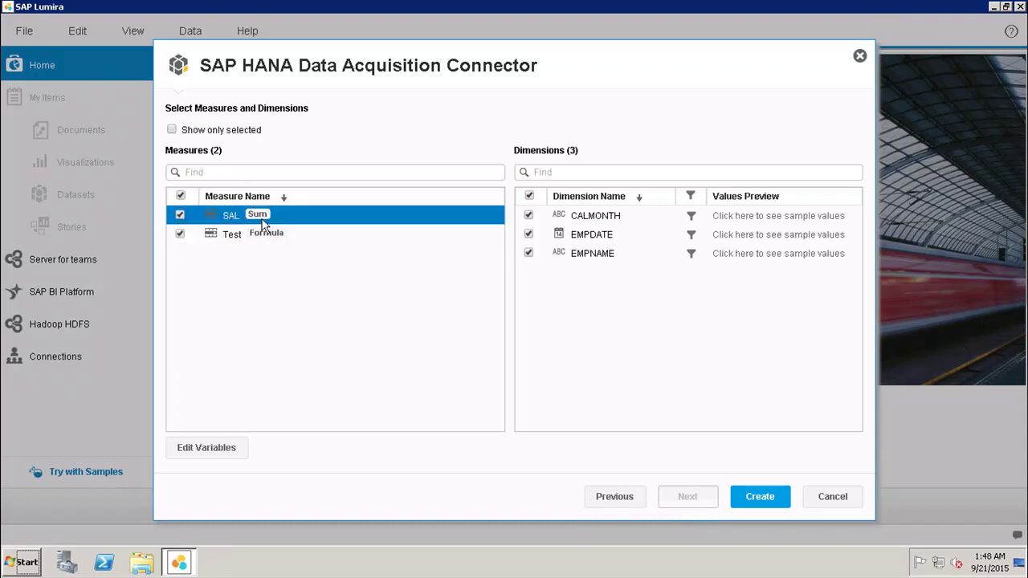
left_click(262, 235)
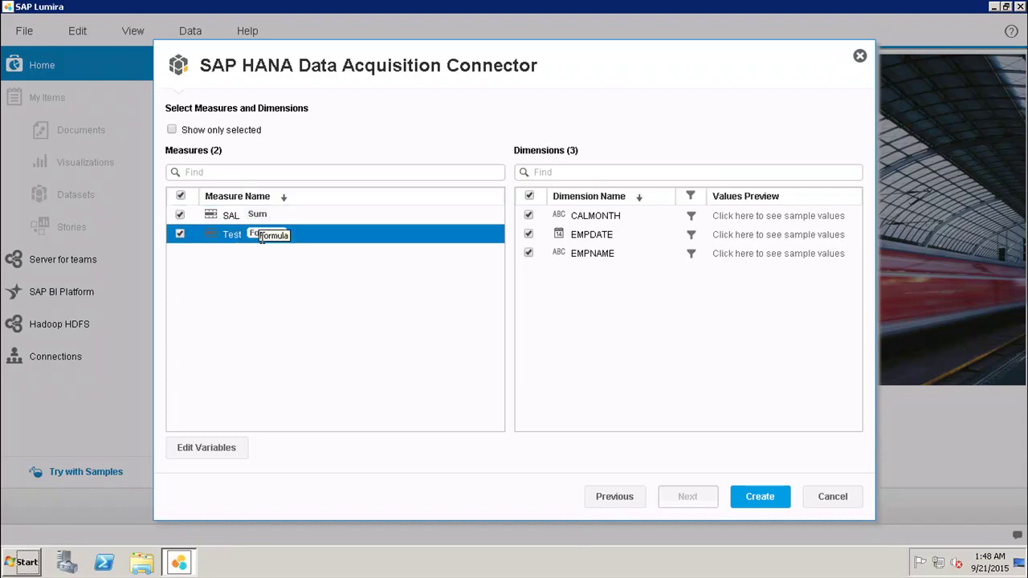
left_click(536, 175)
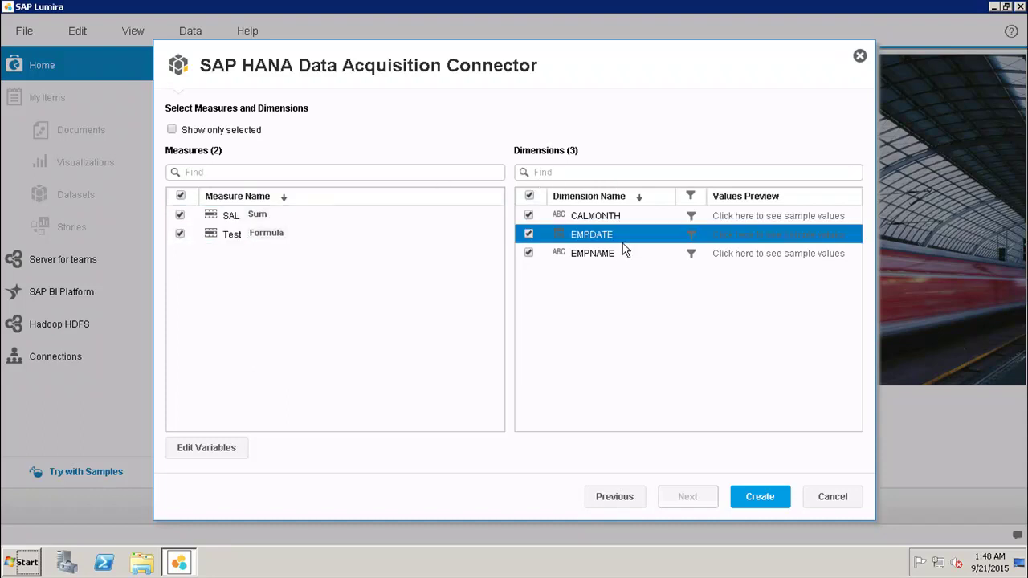
left_click(601, 233)
left_click(617, 255)
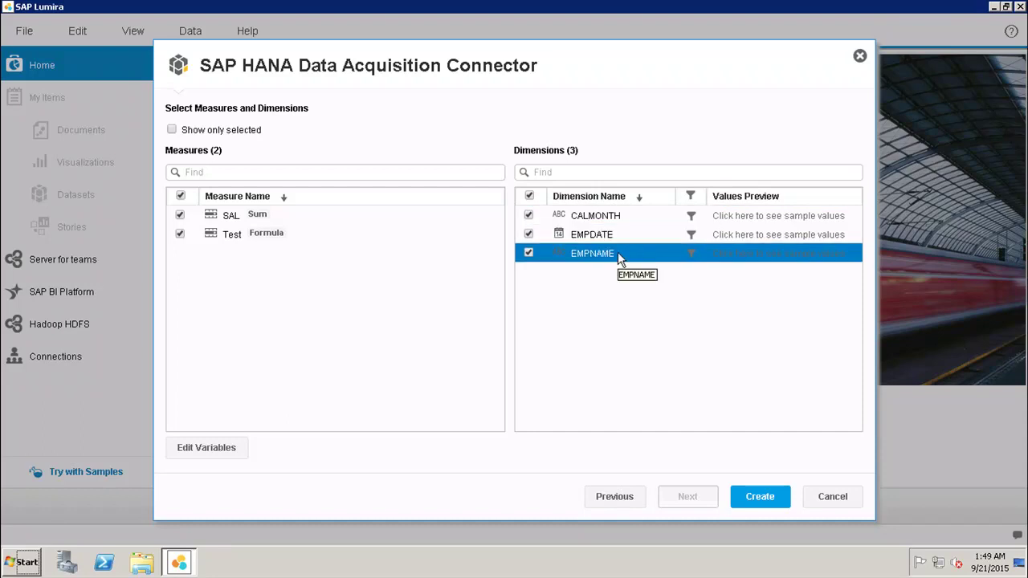
left_click(253, 172)
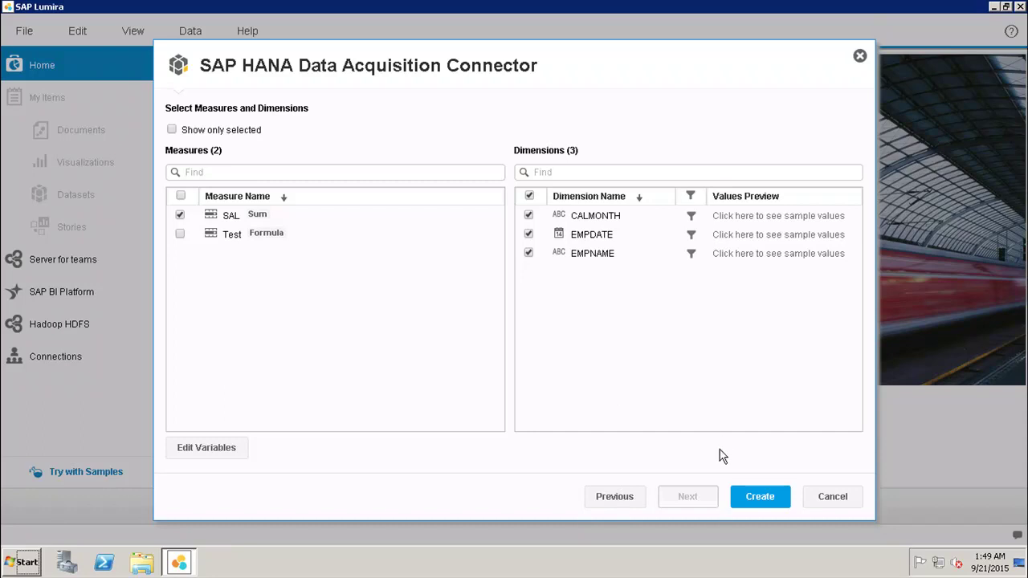
left_click(759, 497)
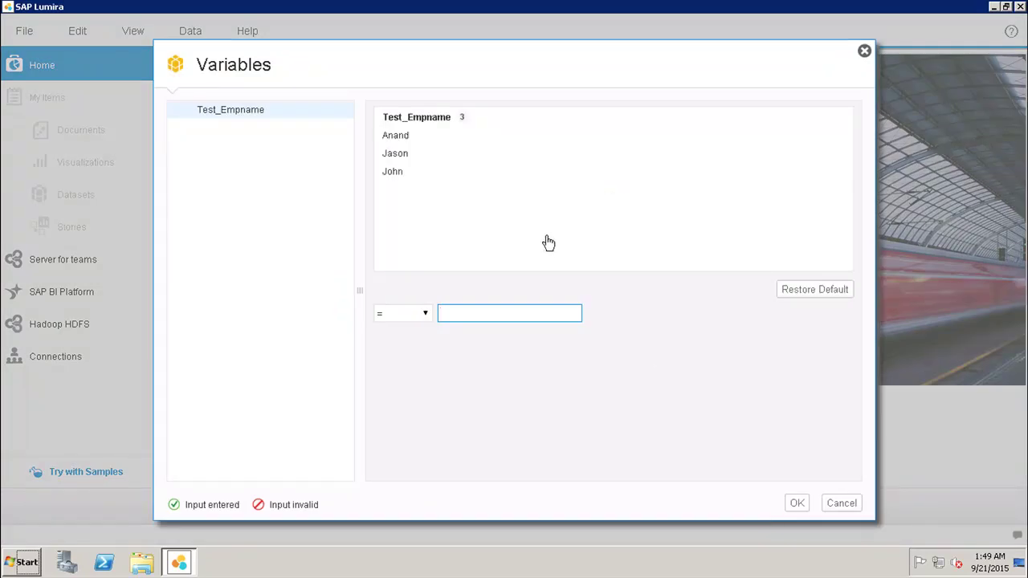
Step: Enter Jason as the Test_Empname variable value and confirm
left_click(393, 135)
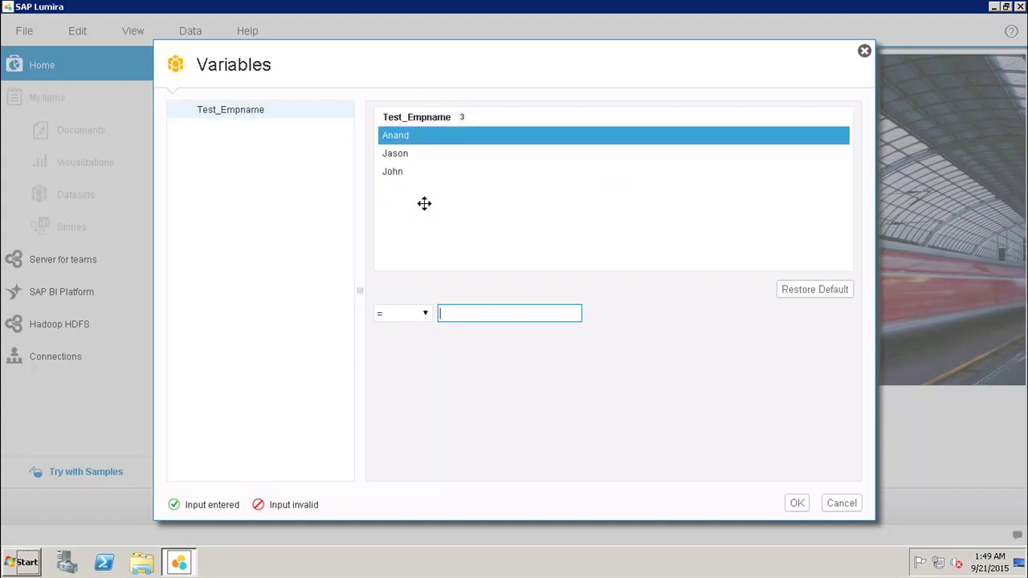
left_click(367, 83)
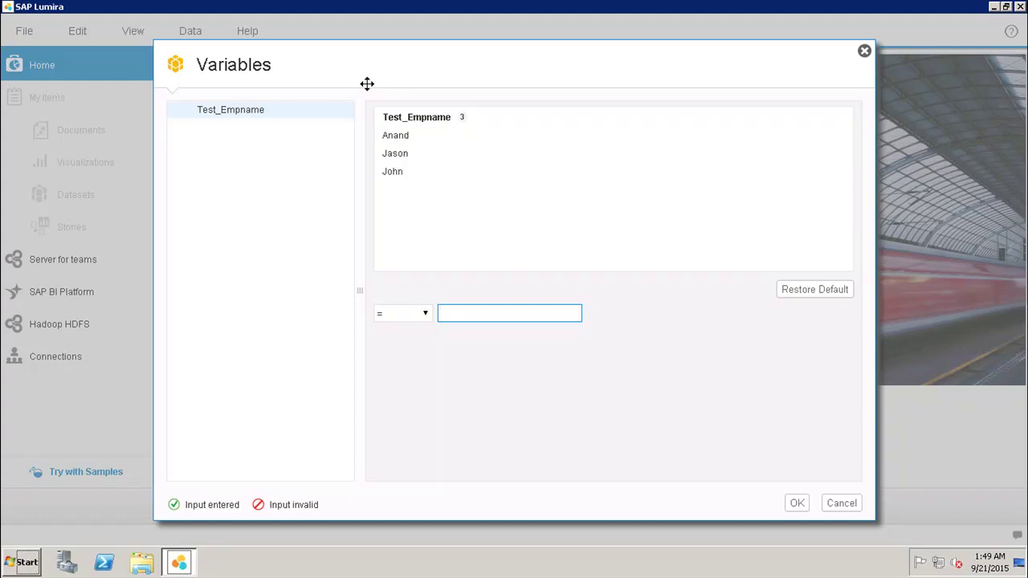
left_click(398, 137)
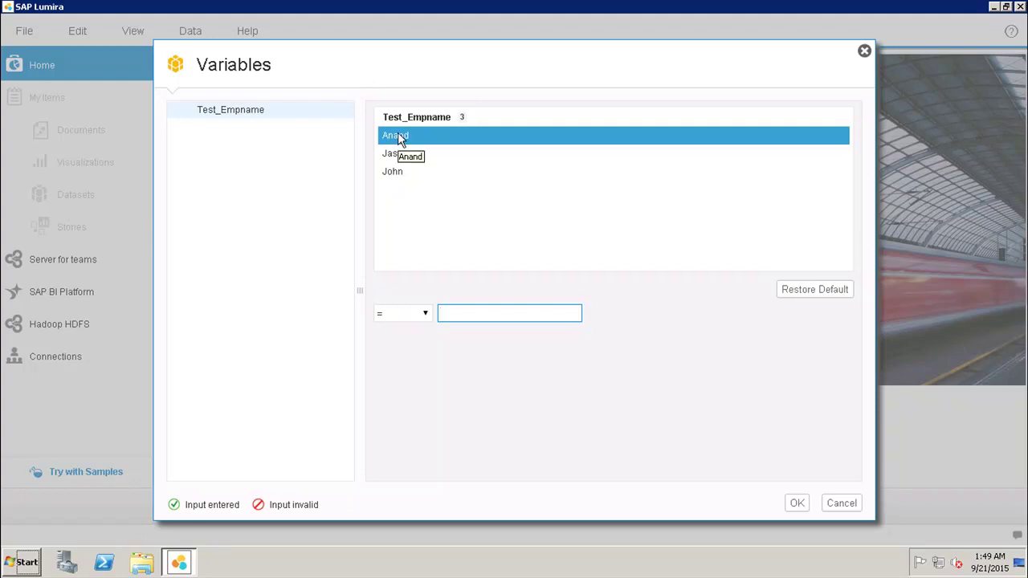
left_click(406, 152)
double_click(405, 150)
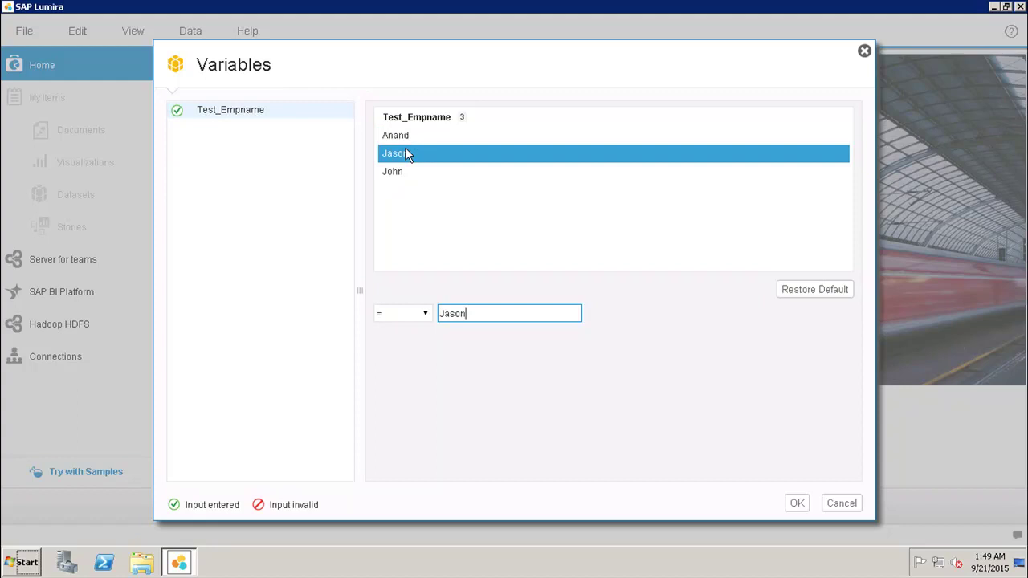
left_click(795, 504)
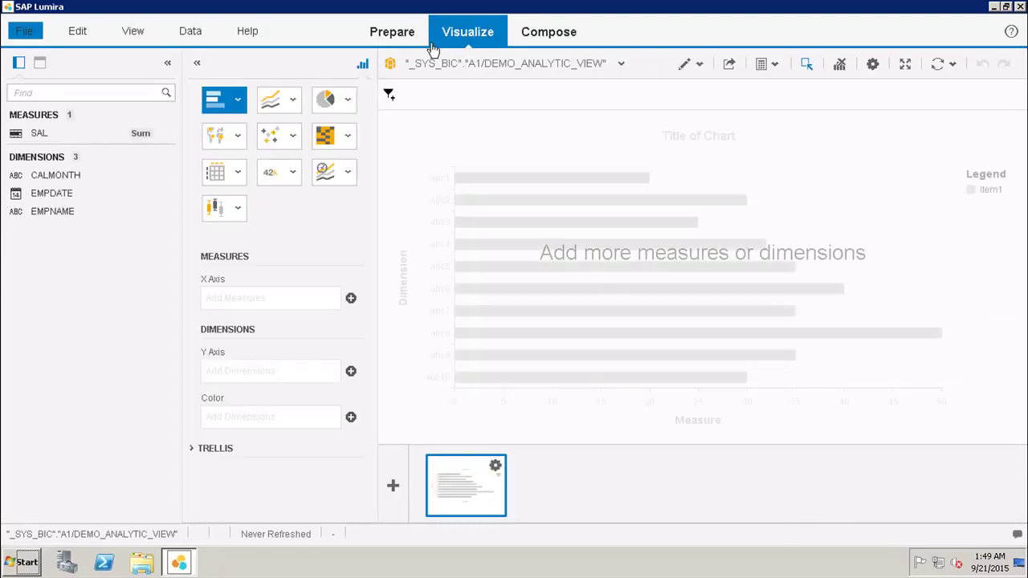
Step: Inspect the single Jason row in Prepare, checking its EMPDATE and CALMONTH values
left_click(392, 30)
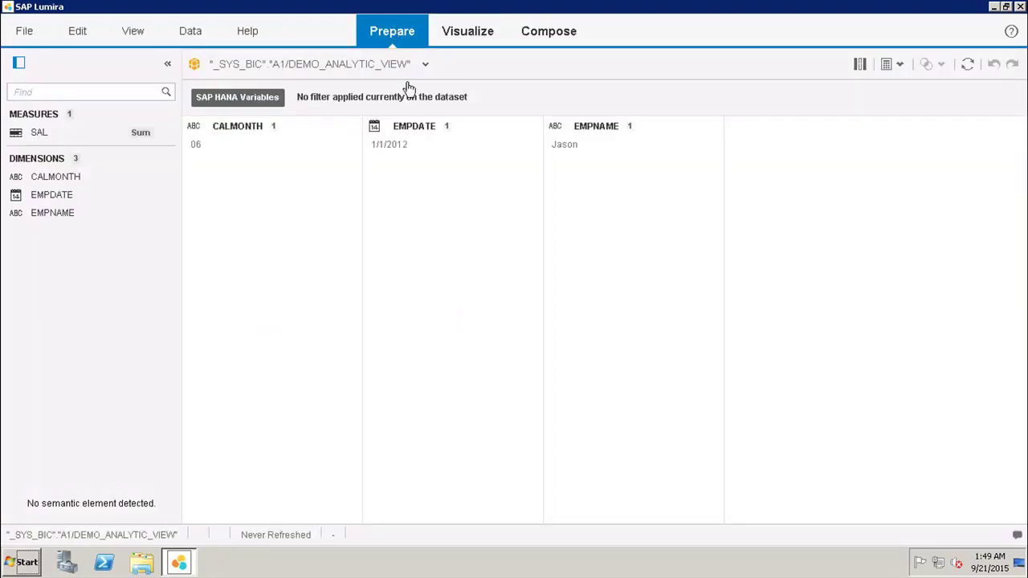
left_click(401, 144)
left_click(278, 144)
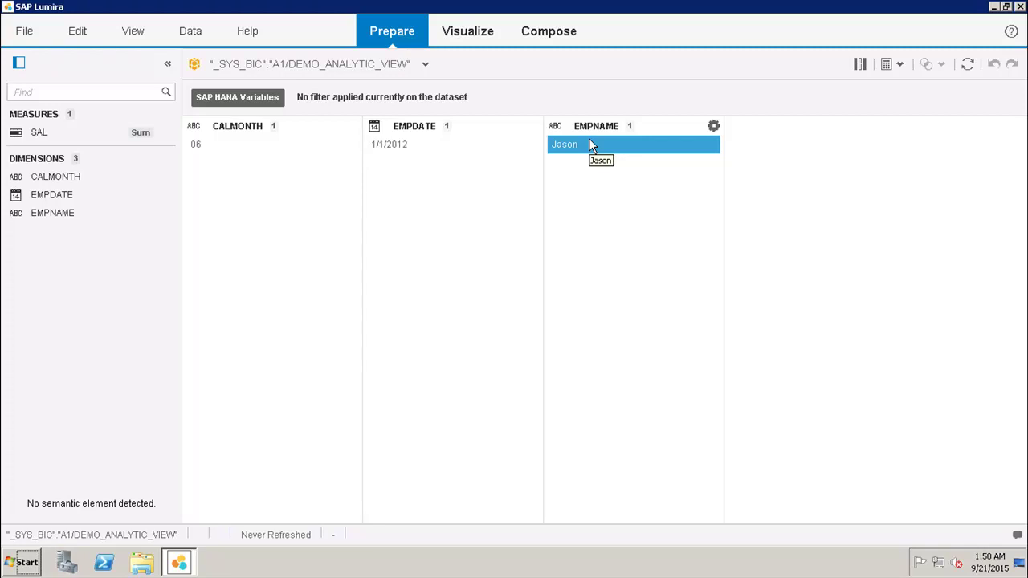
Step: Switch to Visualize, glance at Compose, and return to Visualize
left_click(460, 38)
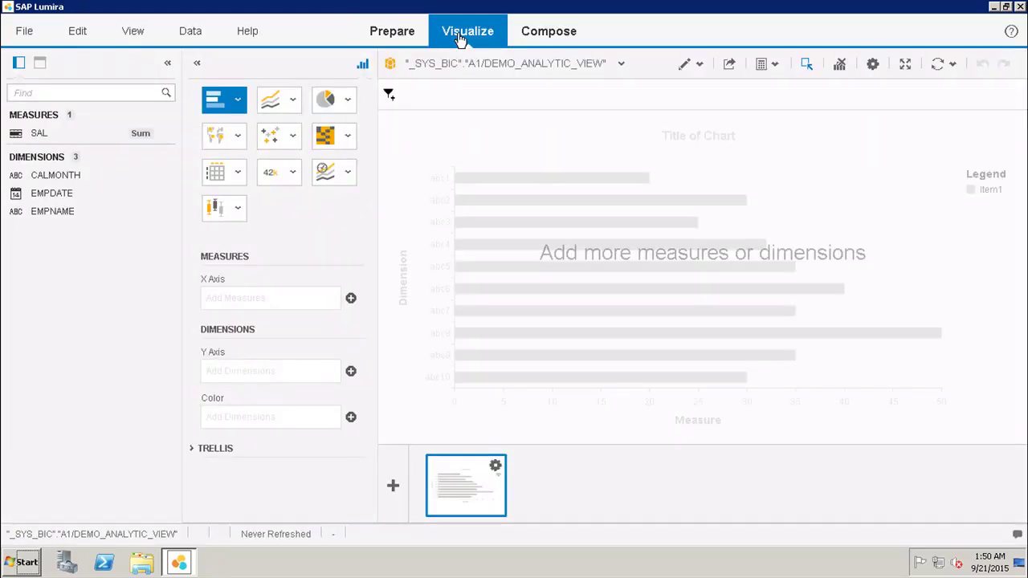
left_click(572, 41)
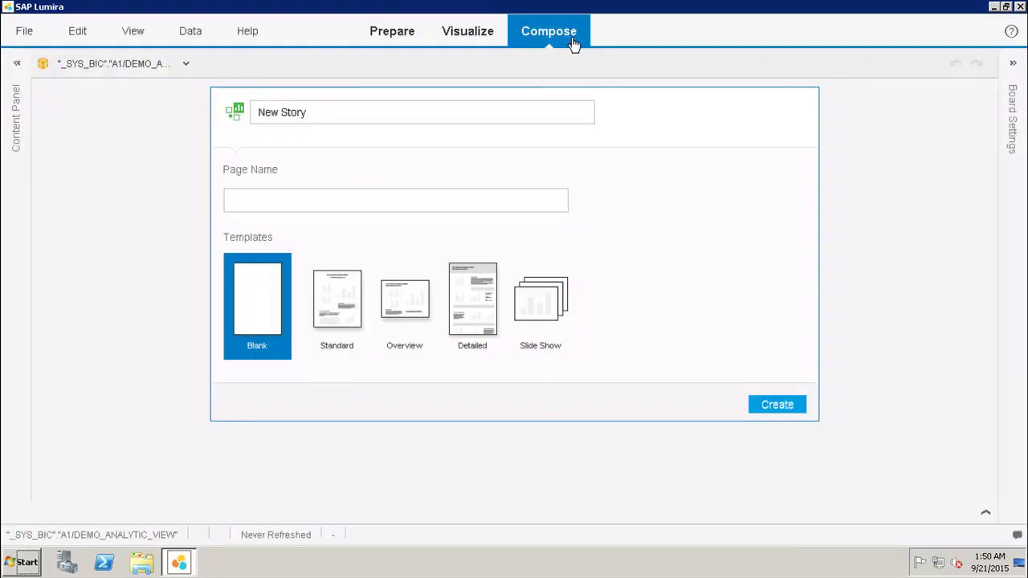
left_click(493, 32)
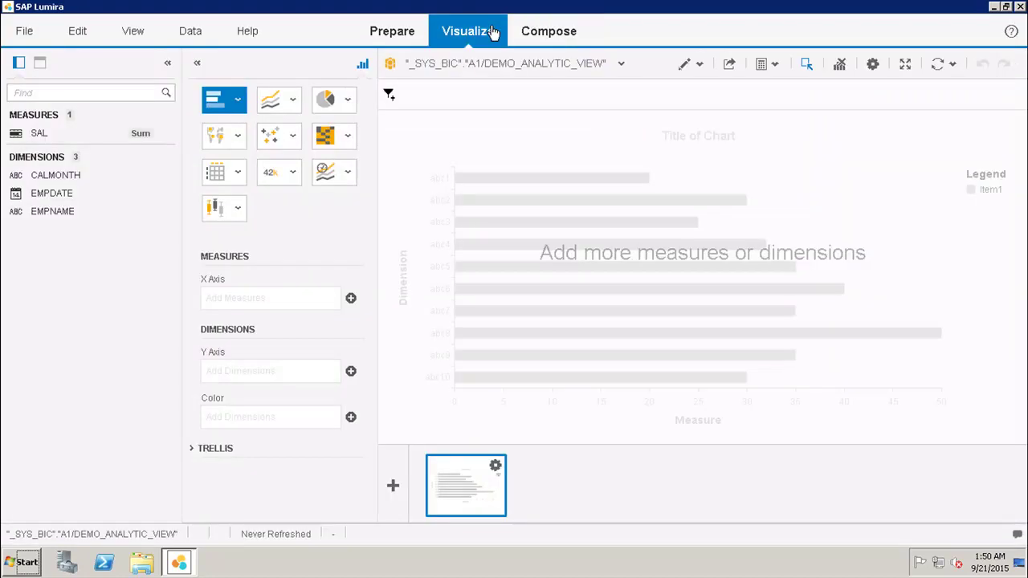